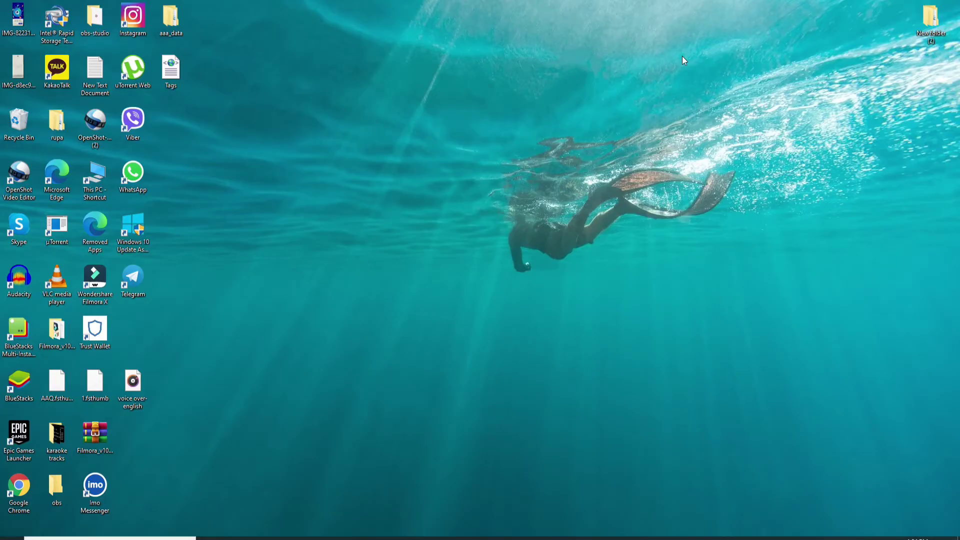
Visit business.instagram.com in Edge and reach its Instagram login page.
click(202, 498)
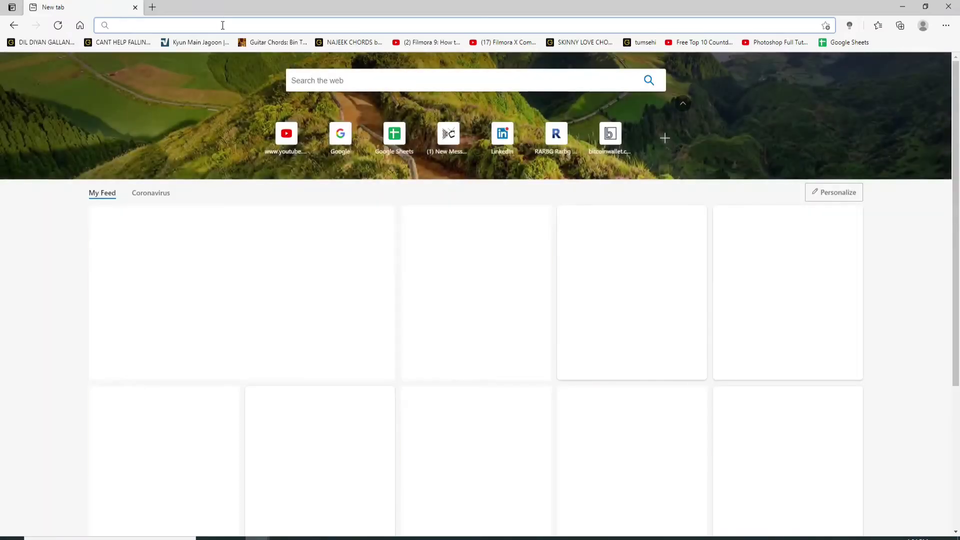
text(business.instagram.com)
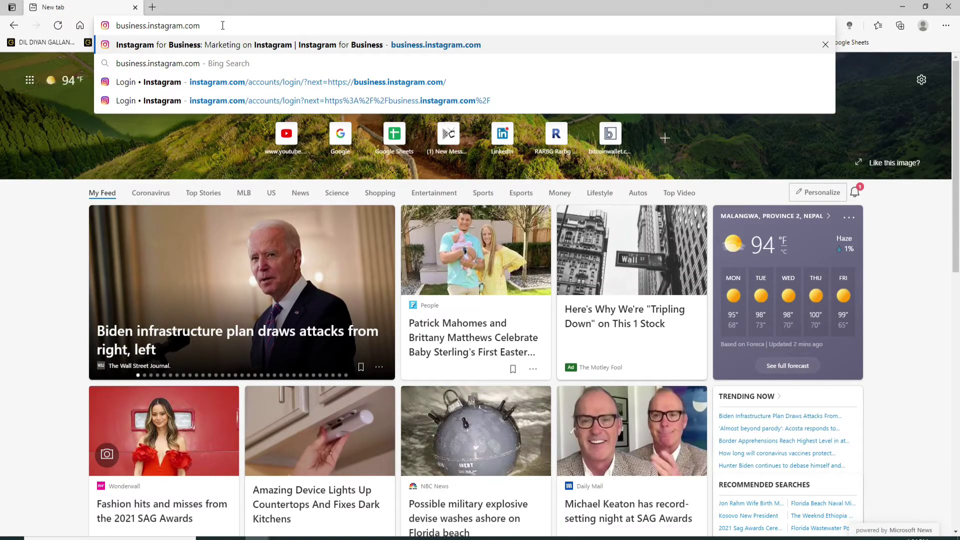
key(Return)
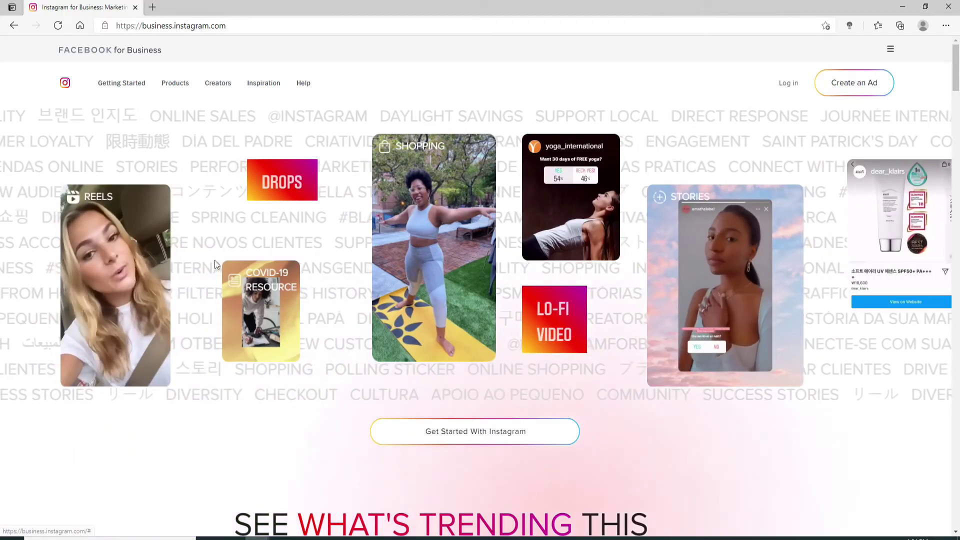
click(793, 86)
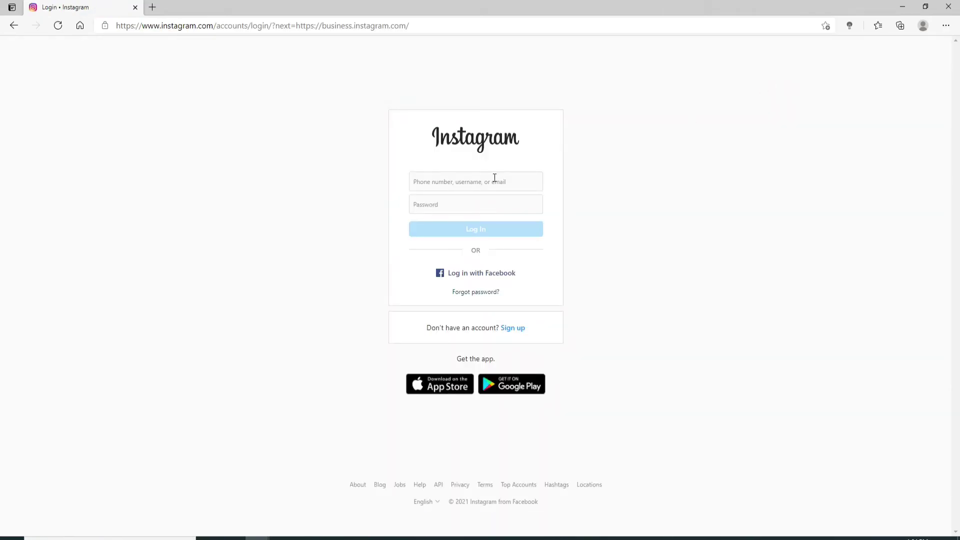
click(495, 180)
Move to the password field and paste in the account password.
key(Tab)
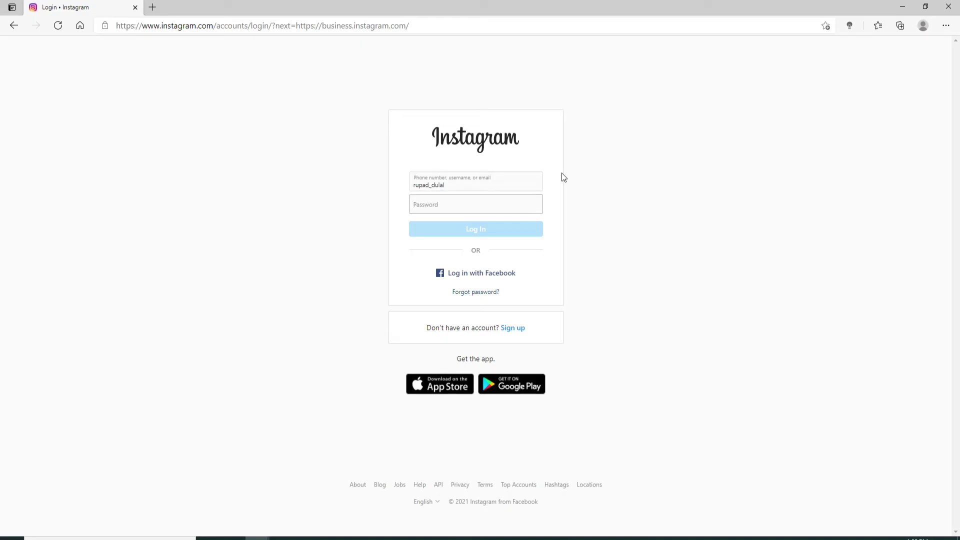
key(ctrl+v)
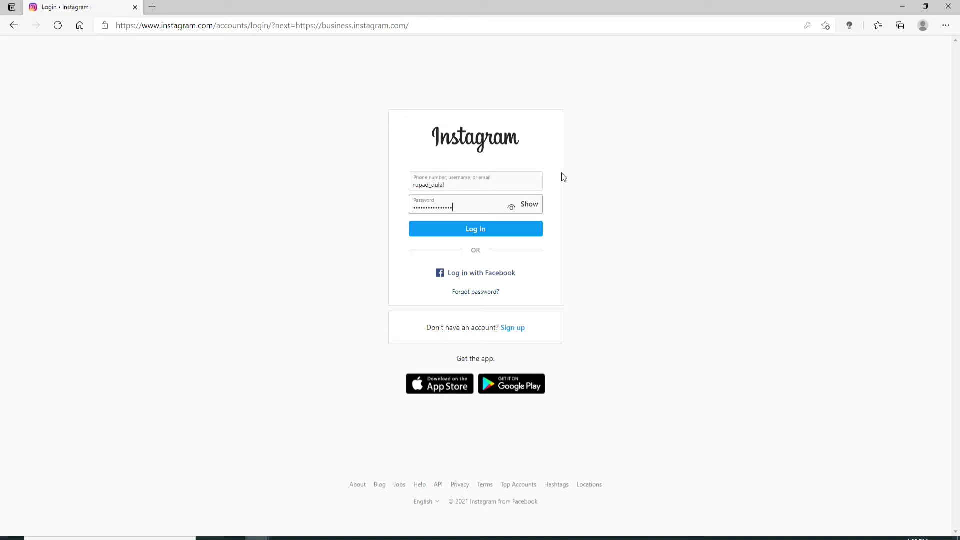